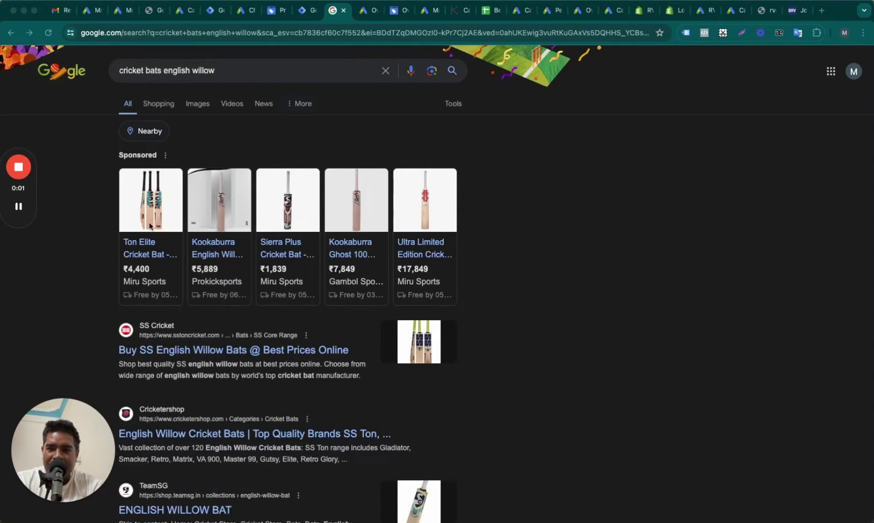
Switch from the cricket bat search results to the Google Ads overview showing 3.1K clicks and $9.14K cost
click(517, 214)
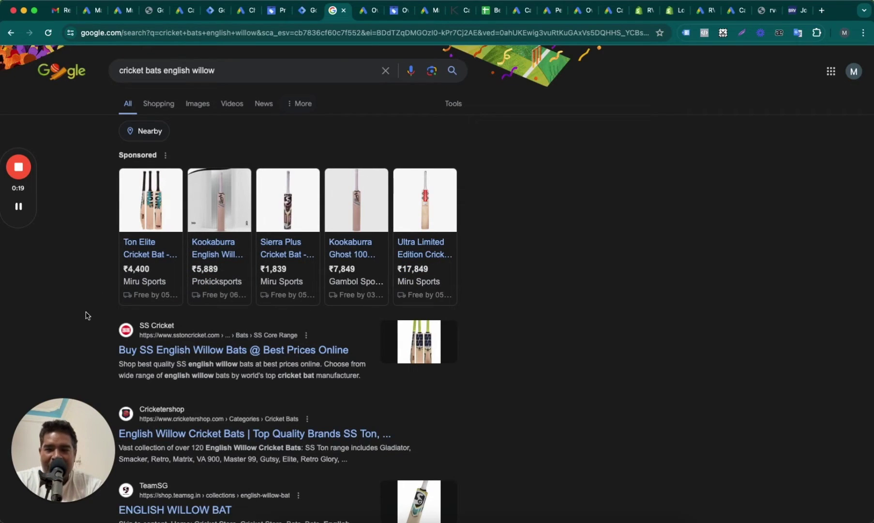
click(364, 12)
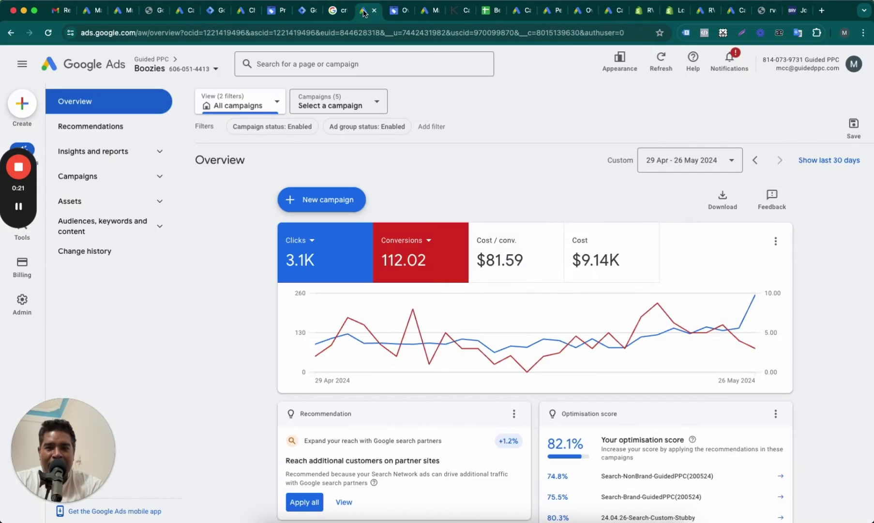
click(397, 11)
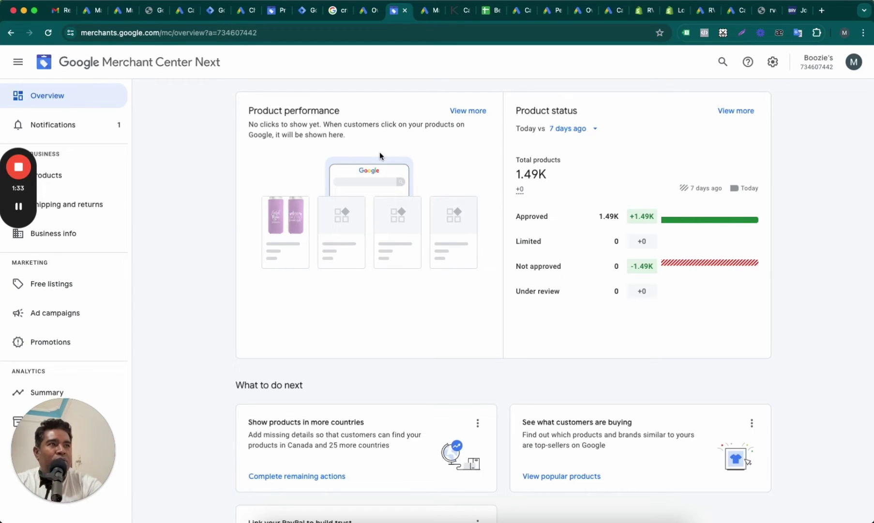
click(365, 11)
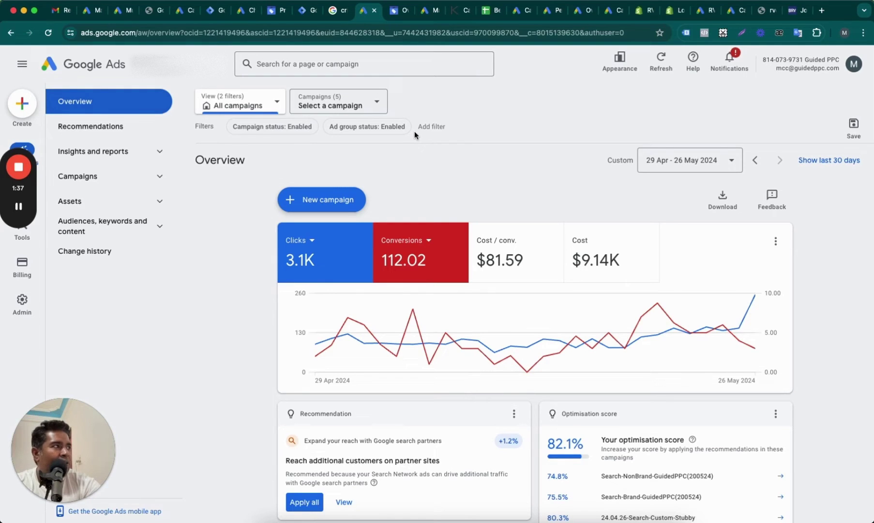
Open Data manager from the Tools flyout in the Google Ads sidebar
mouse_move(24, 304)
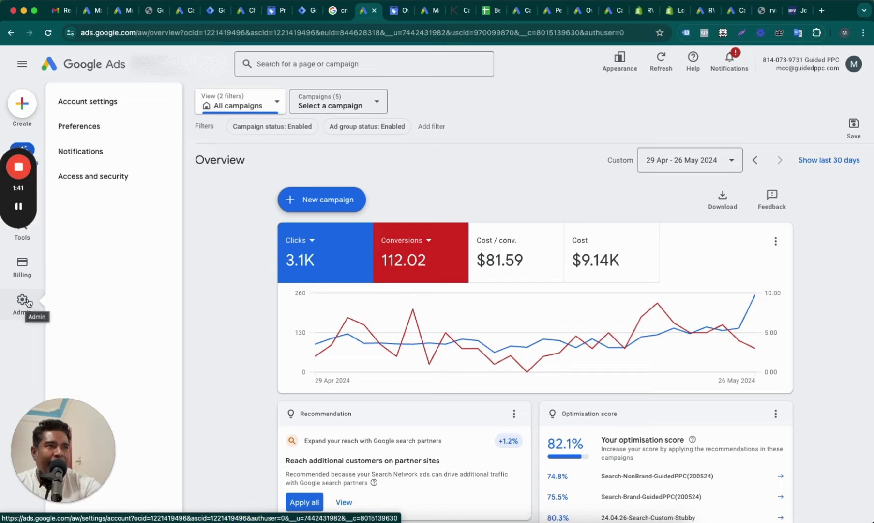
mouse_move(22, 265)
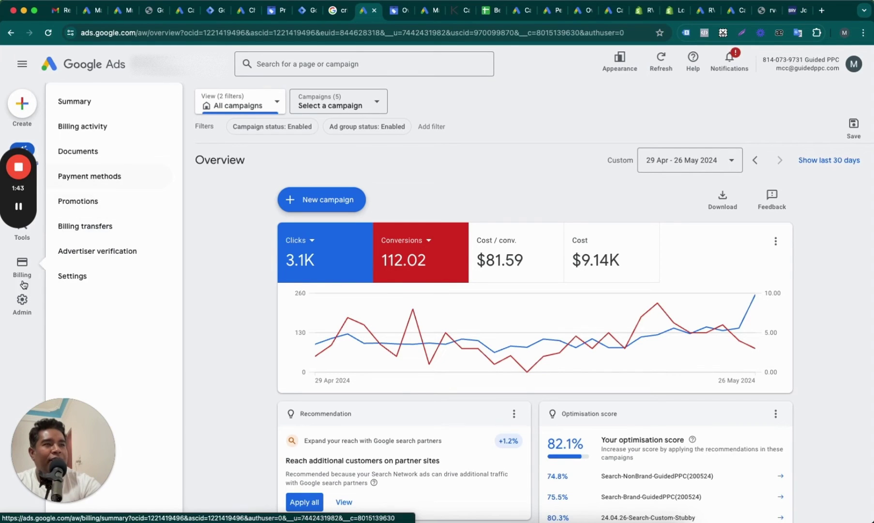
mouse_move(23, 241)
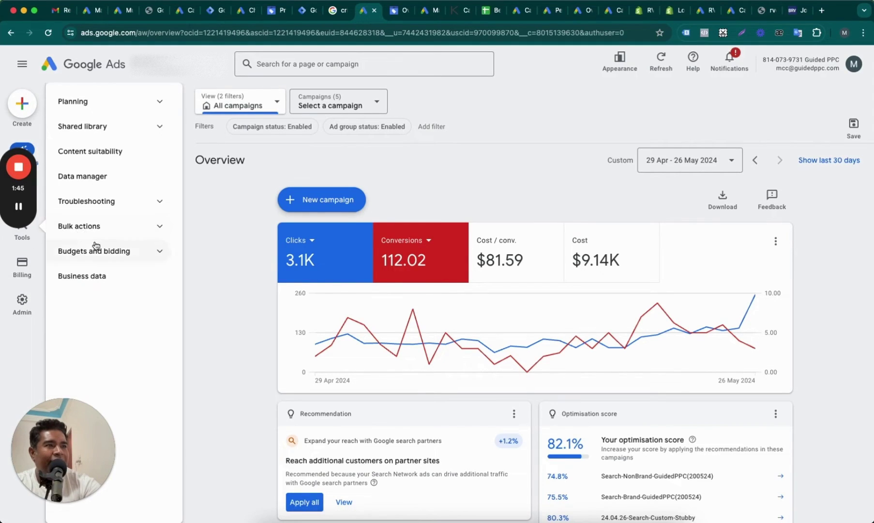
click(98, 175)
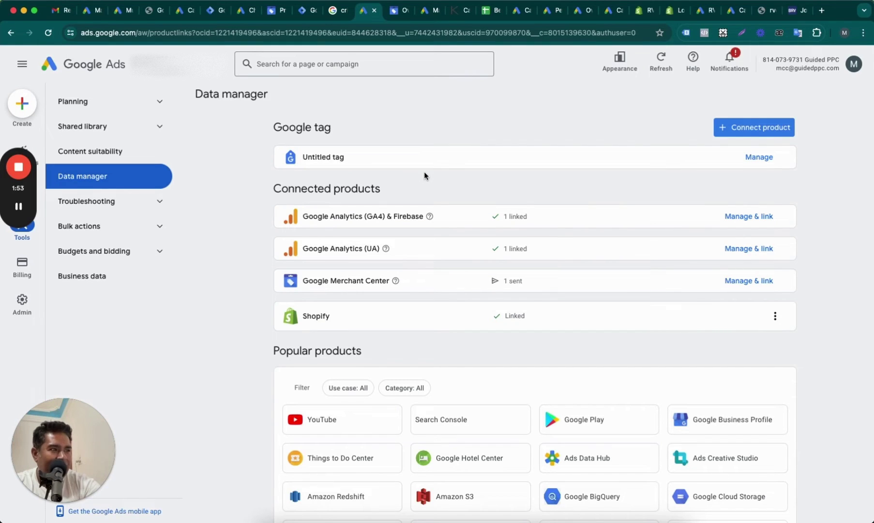
triple_click(327, 282)
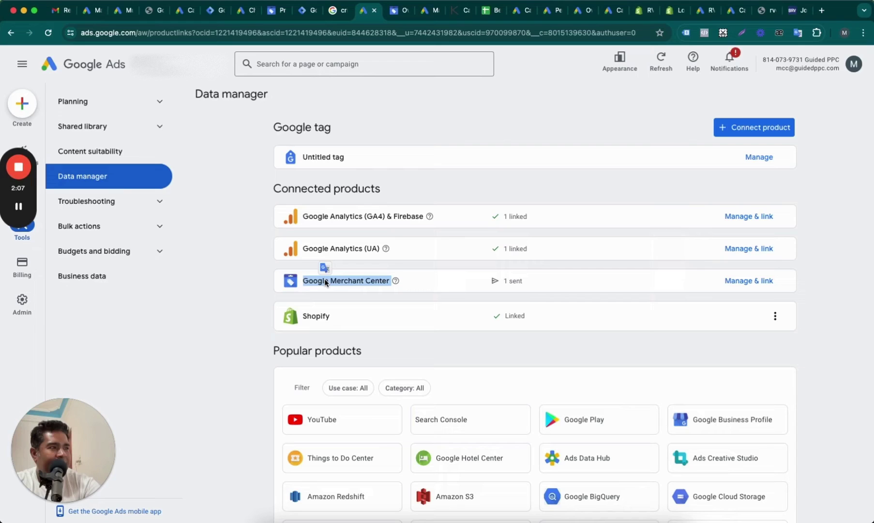
click(240, 310)
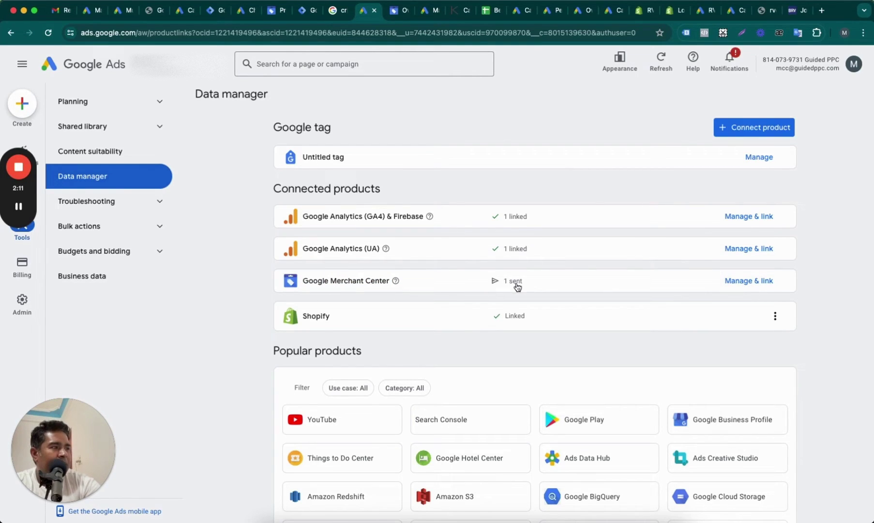
mouse_move(516, 285)
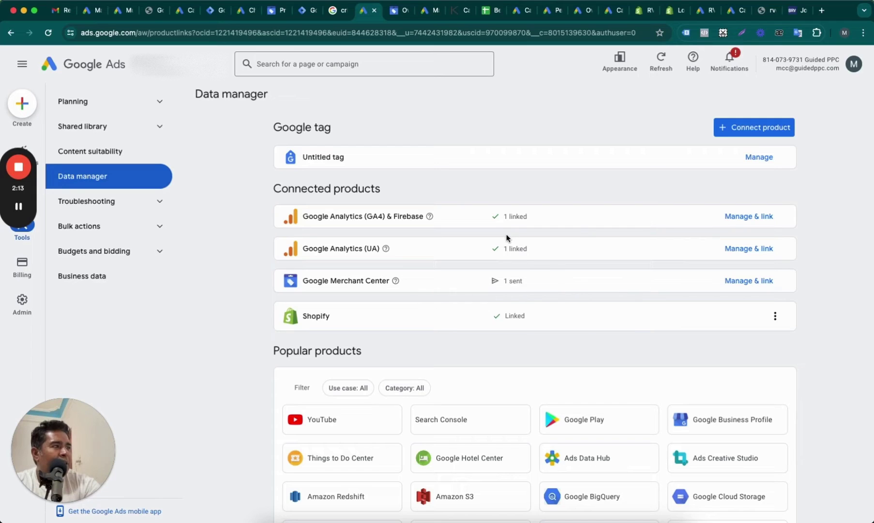
click(762, 128)
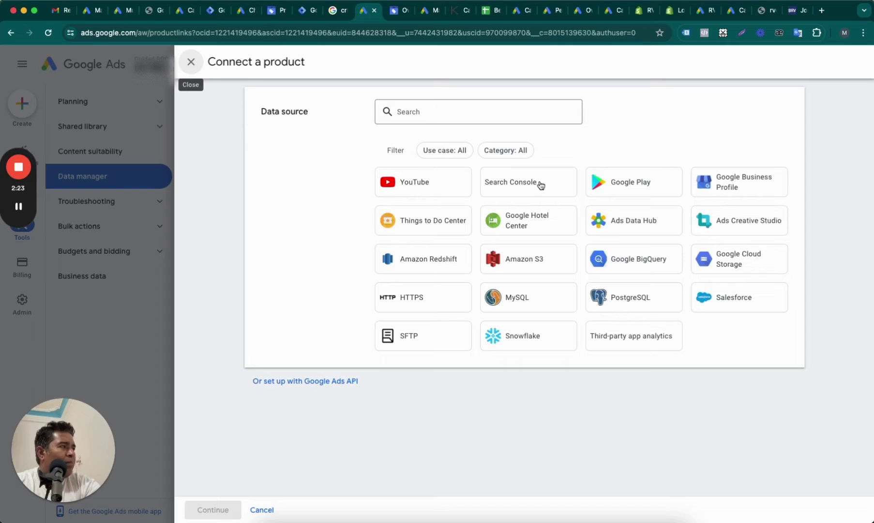
click(202, 67)
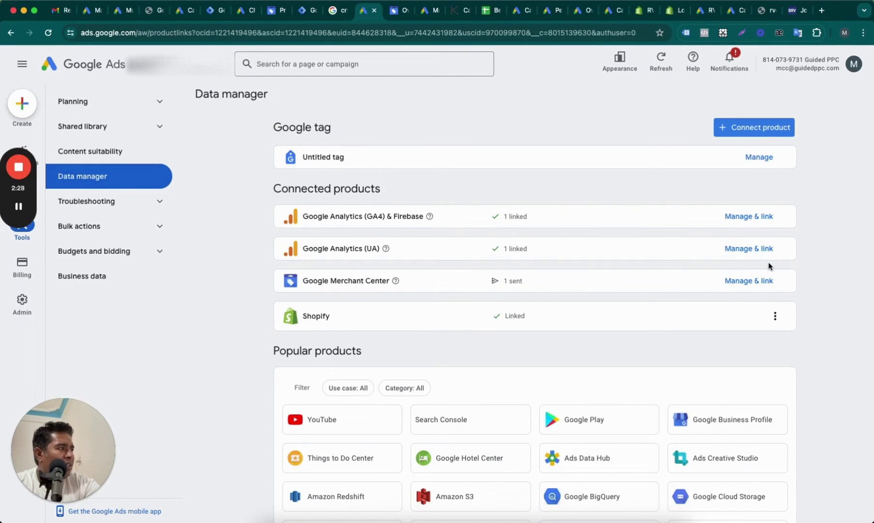
click(750, 281)
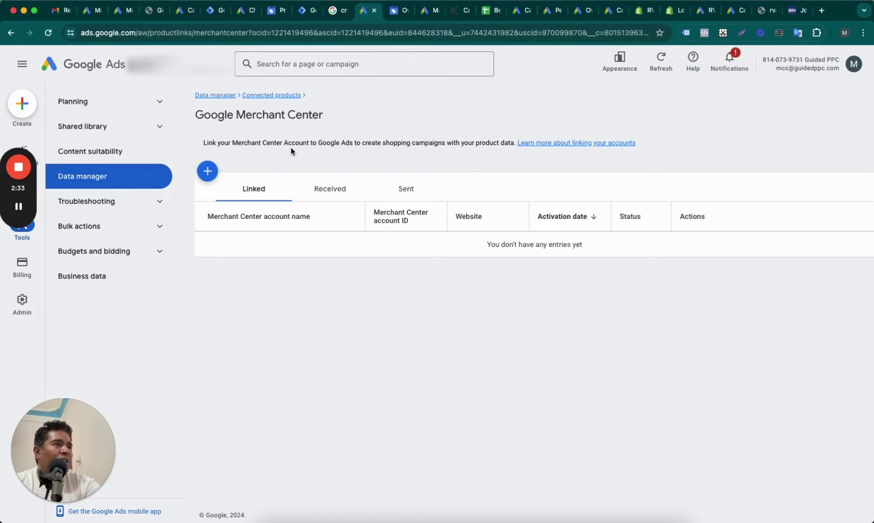
click(216, 96)
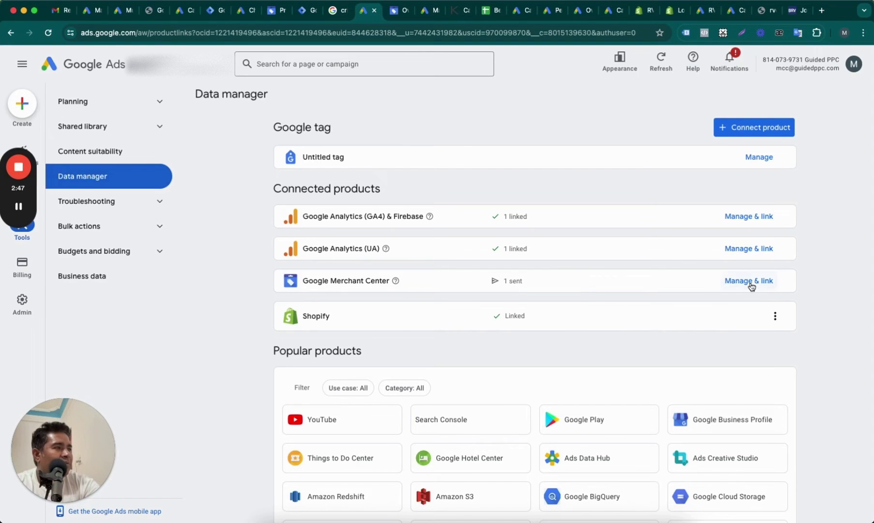
Connect Google Merchant Center as a product using 'Send request to other Merchant Center account'
click(741, 128)
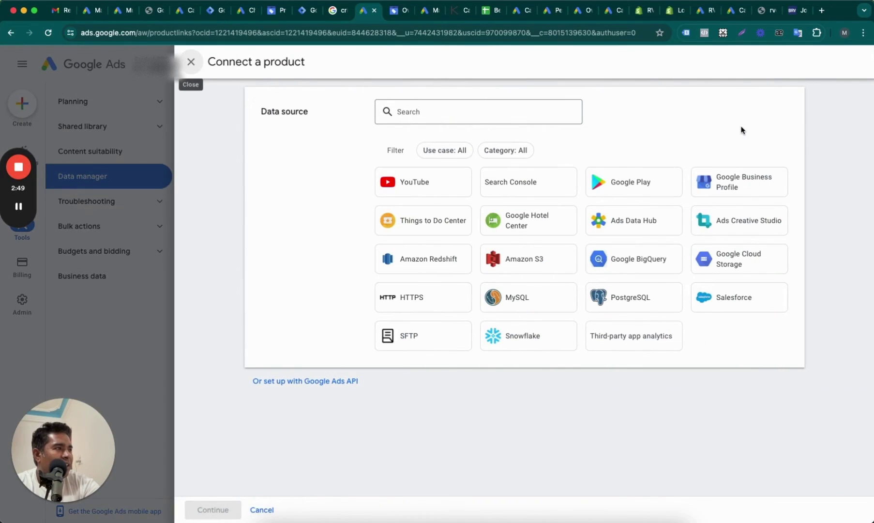
click(501, 111)
text(m)
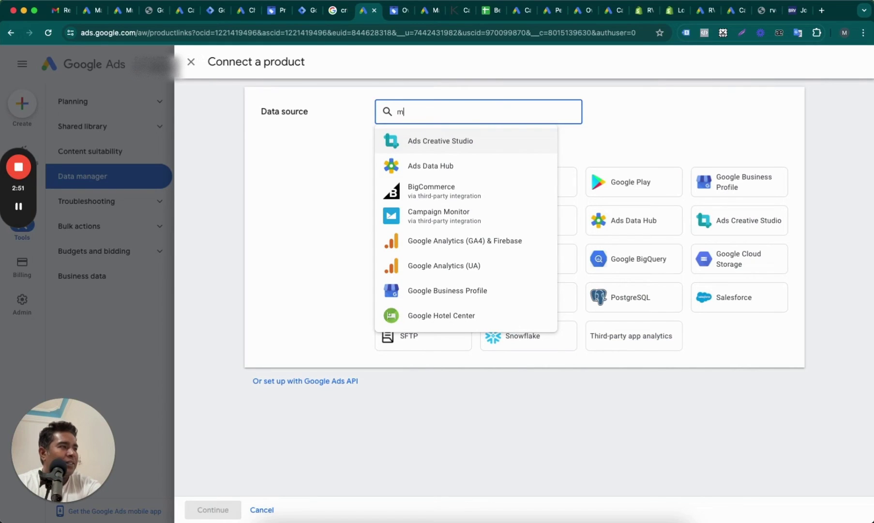
text(erc)
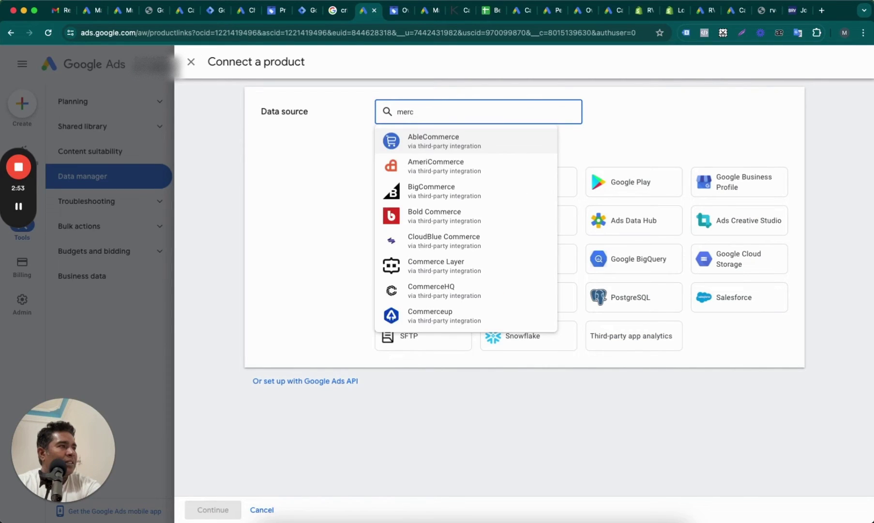
text(hant)
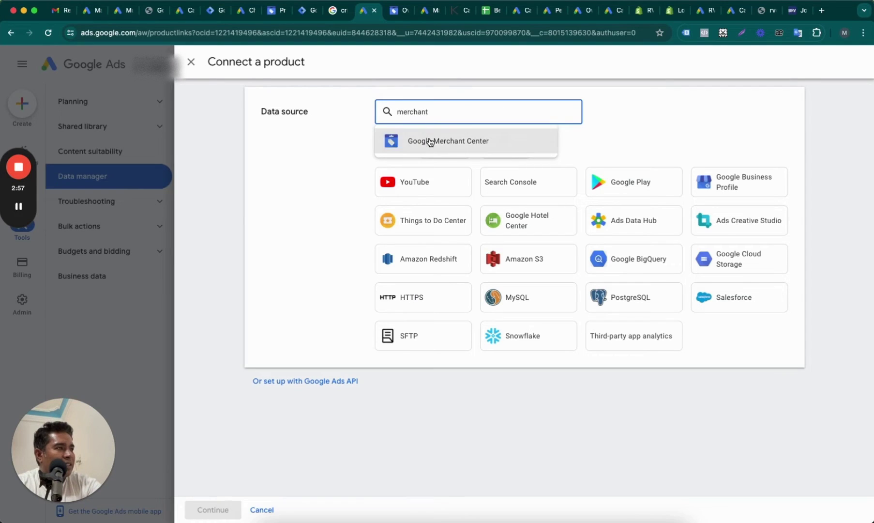
click(430, 142)
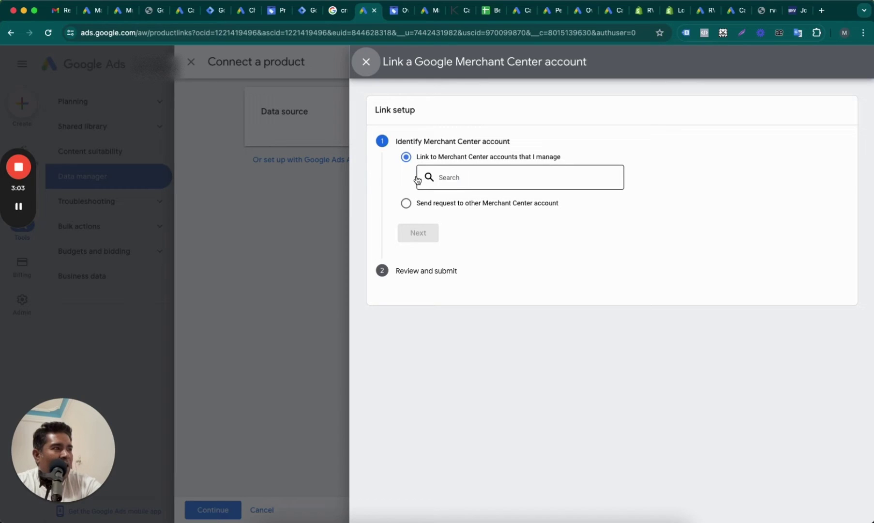
click(406, 204)
click(442, 218)
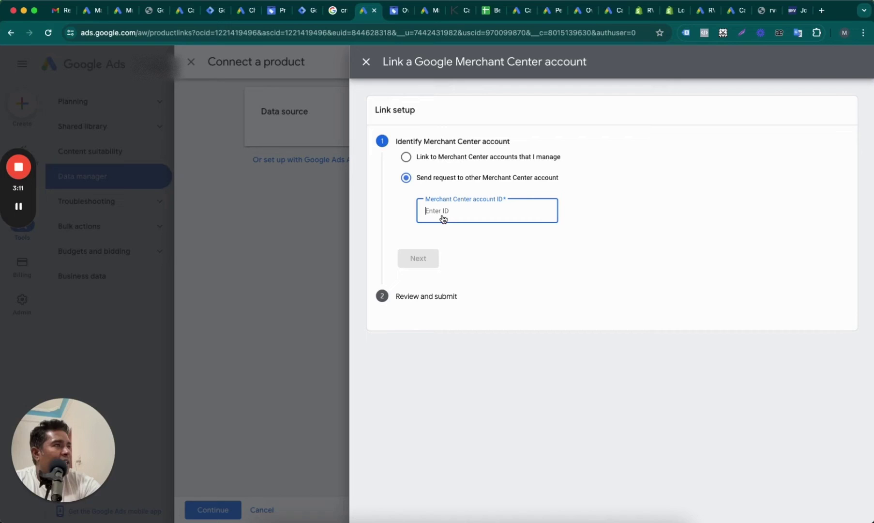
Copy the Merchant Center account ID into the Google Ads linking form, then close the form
click(393, 15)
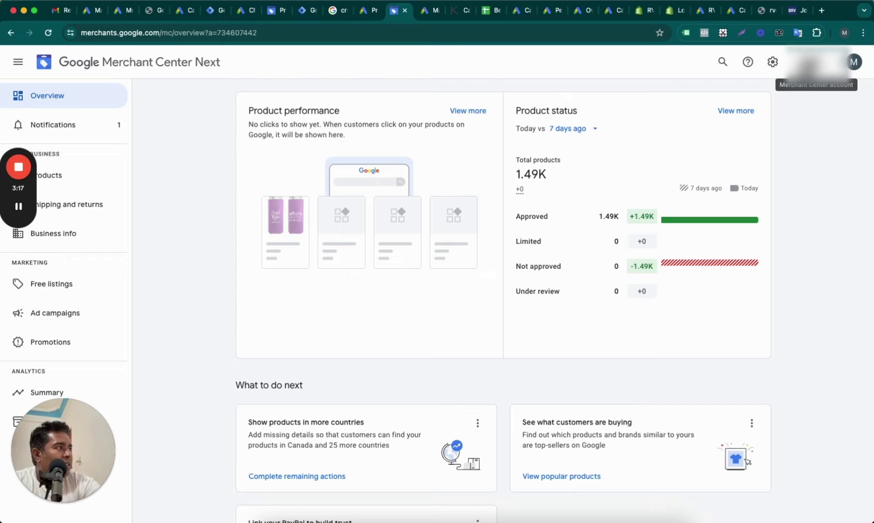
click(816, 62)
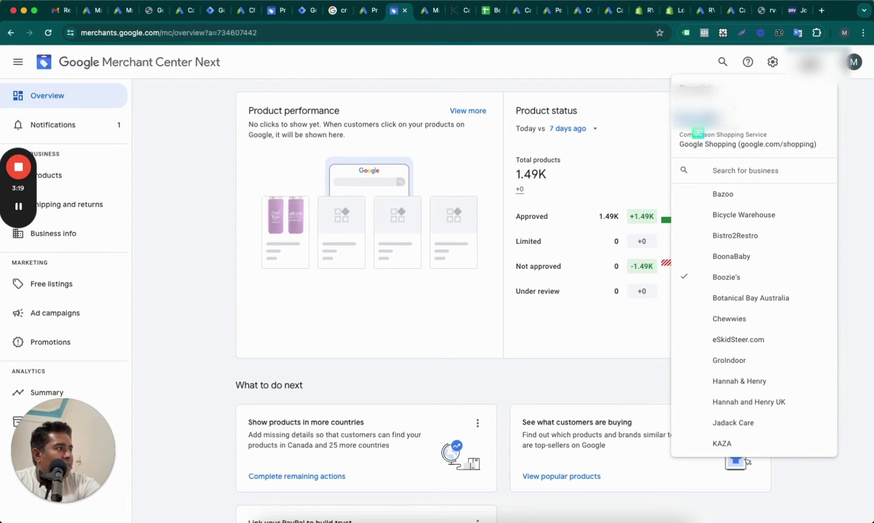
click(364, 11)
click(503, 210)
key(super+v)
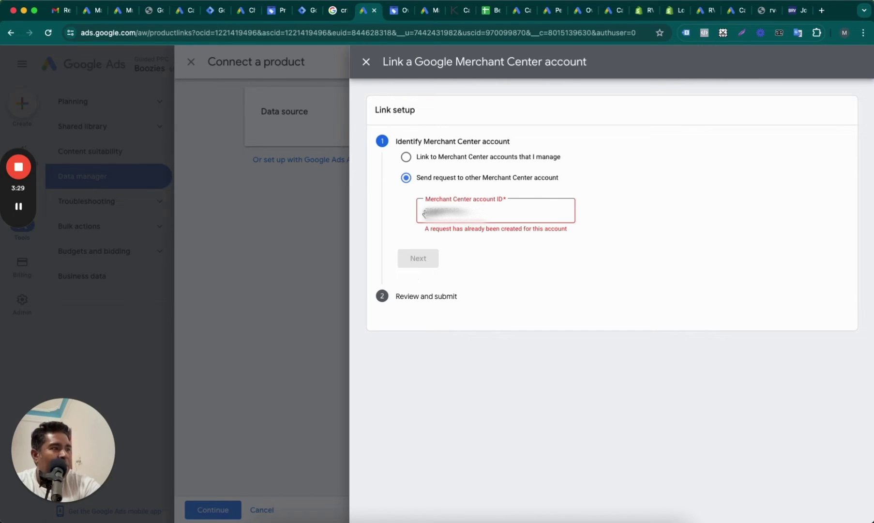
click(366, 62)
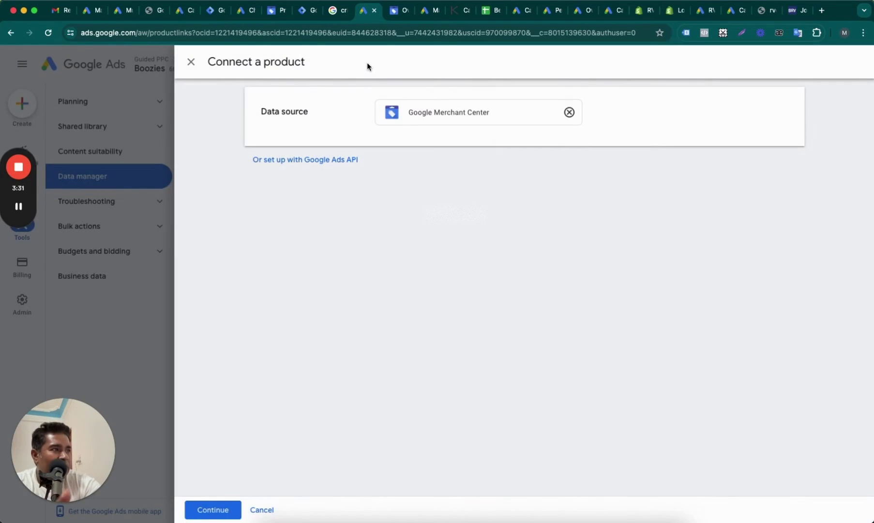
Return to the Merchant Center overview and open the settings and tools list
click(191, 62)
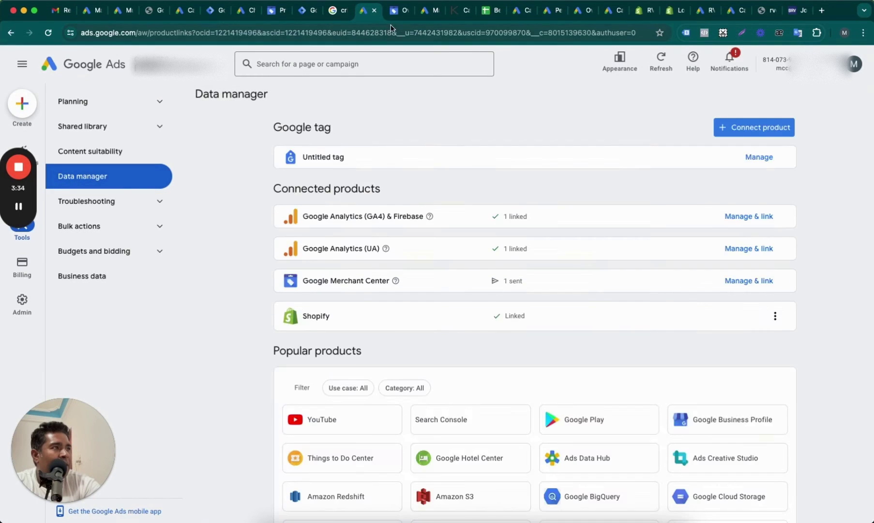
click(393, 12)
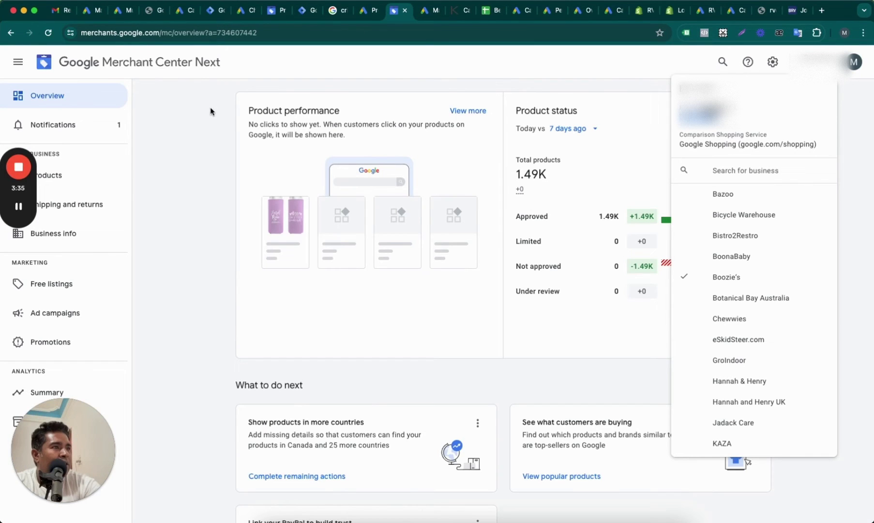
click(358, 76)
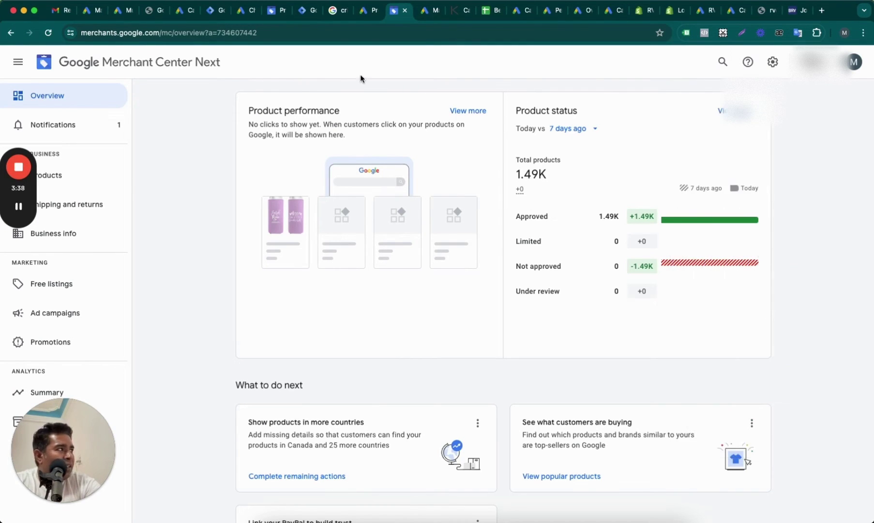
click(772, 63)
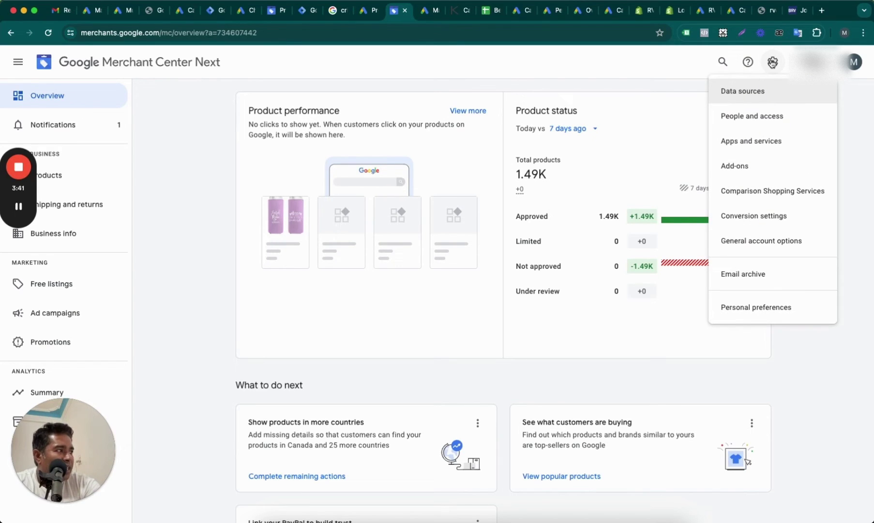
click(766, 141)
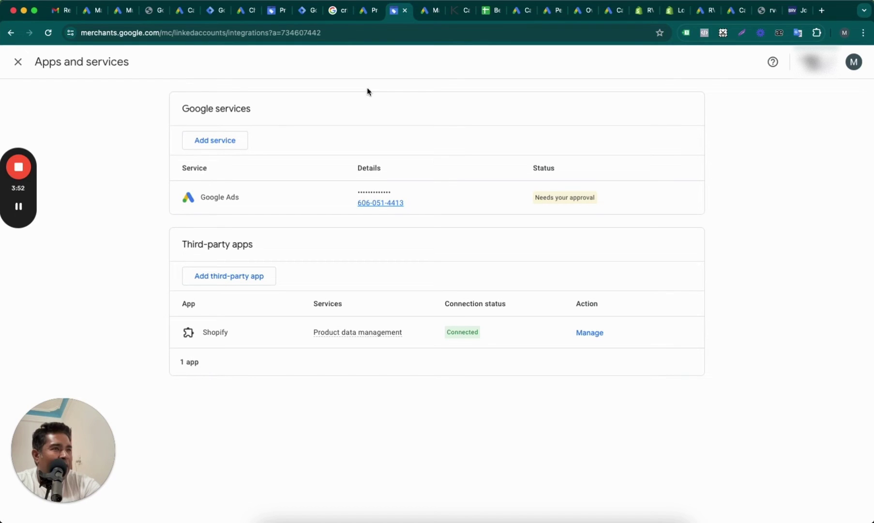
click(18, 62)
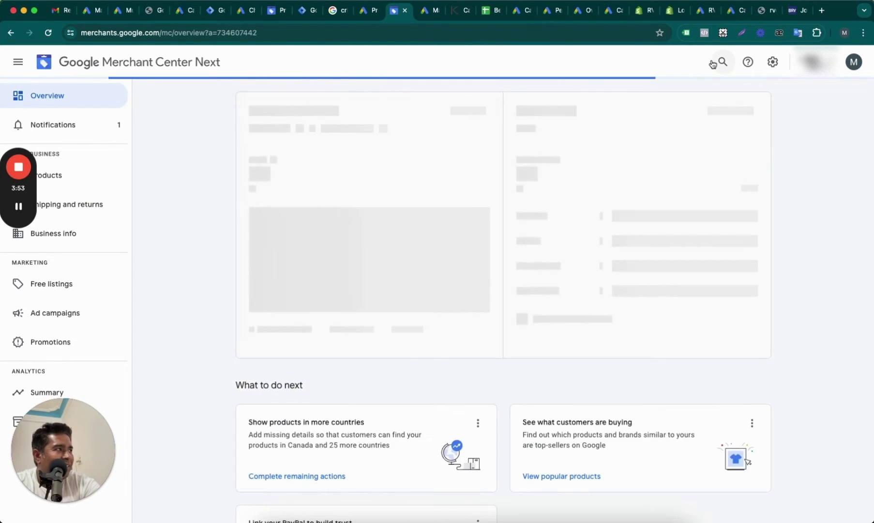
click(768, 63)
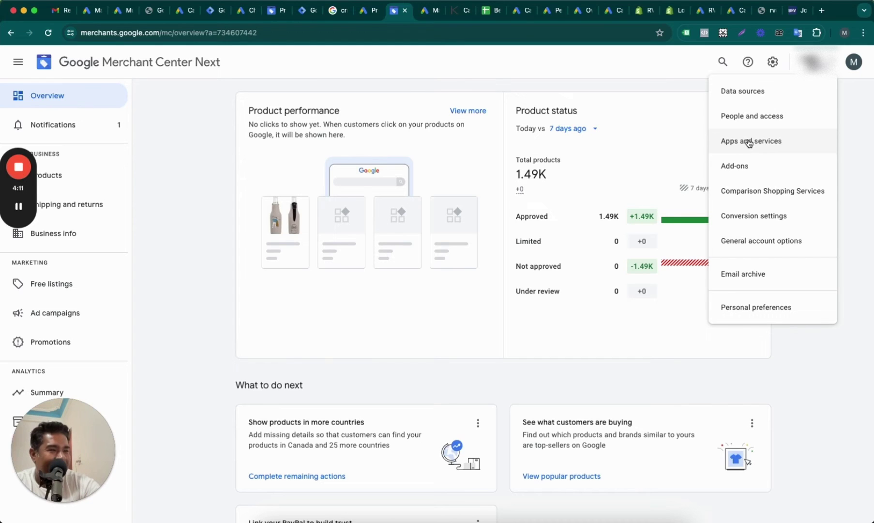
Confirm in Apps and services that the Google Ads link needs approval, then return to Data manager
click(749, 141)
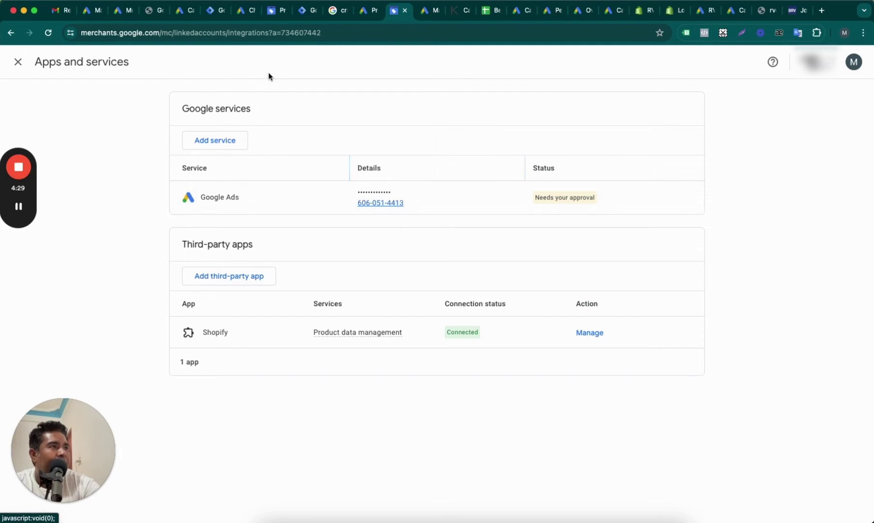
click(368, 12)
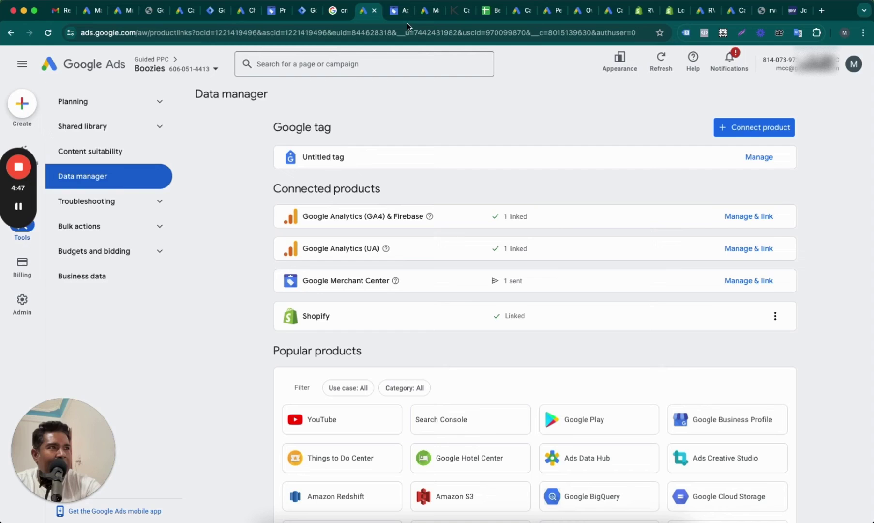
Go back to Merchant Center's Apps and services after seeing the request at 1 sent
click(395, 16)
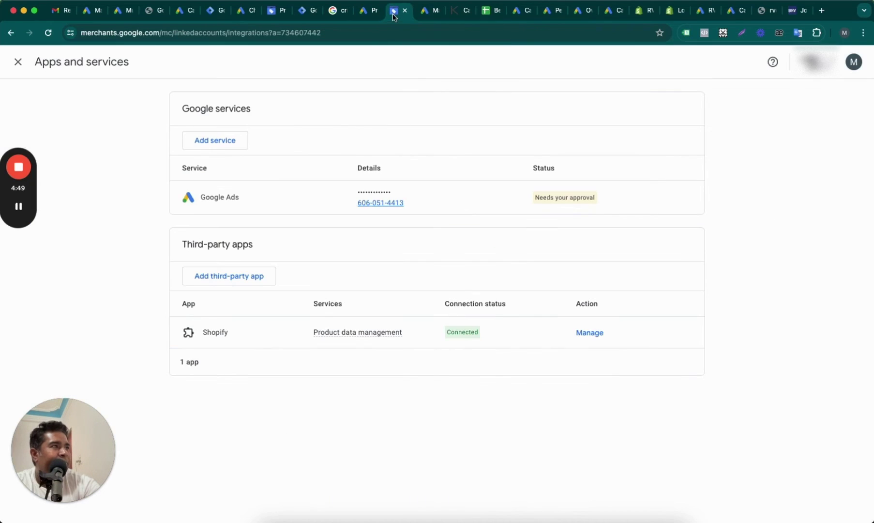
Review and approve the pending Google Ads link request in Apps and services
click(538, 200)
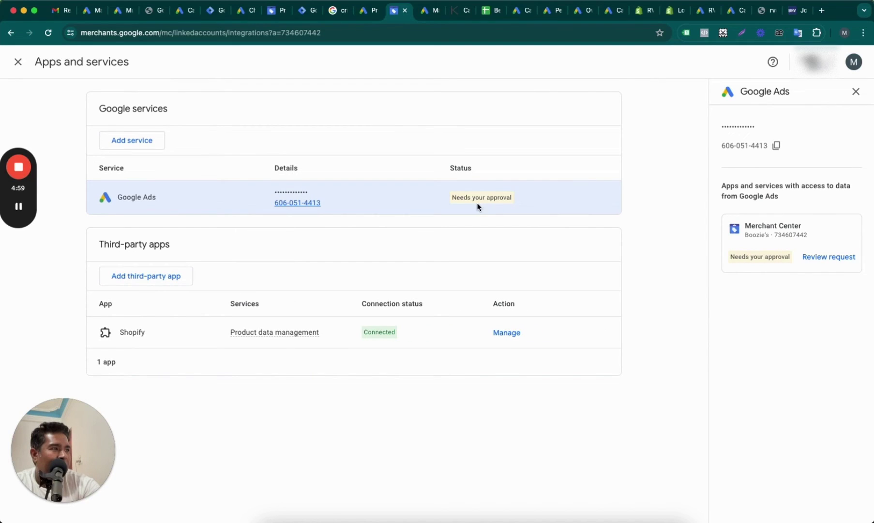
click(823, 259)
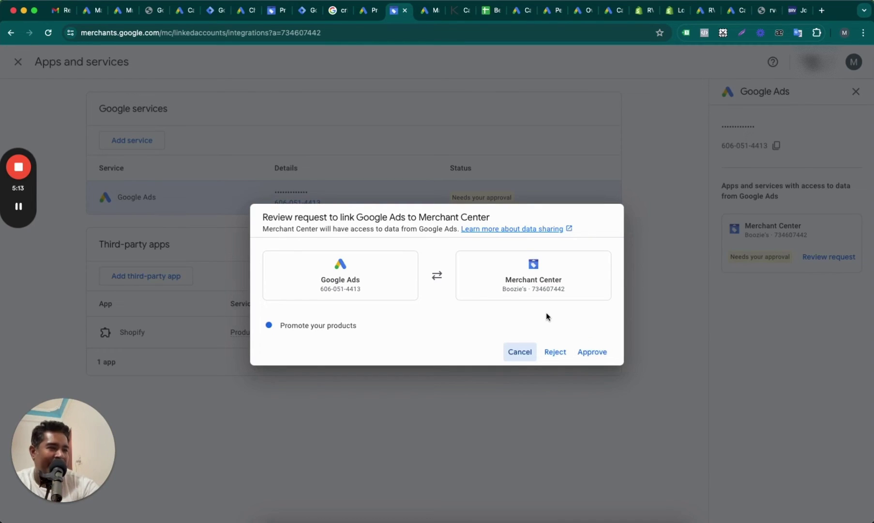
click(600, 356)
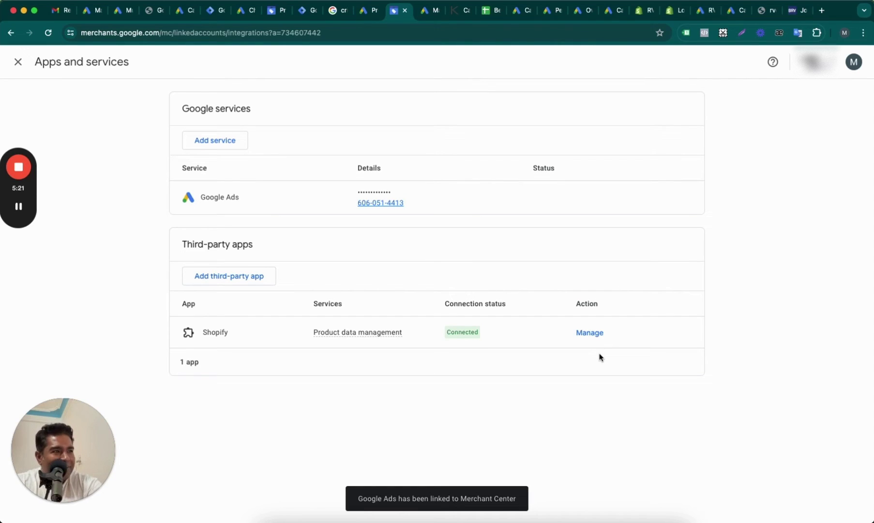
Switch to the 'cricket bats english willow' Google search results tab
click(336, 13)
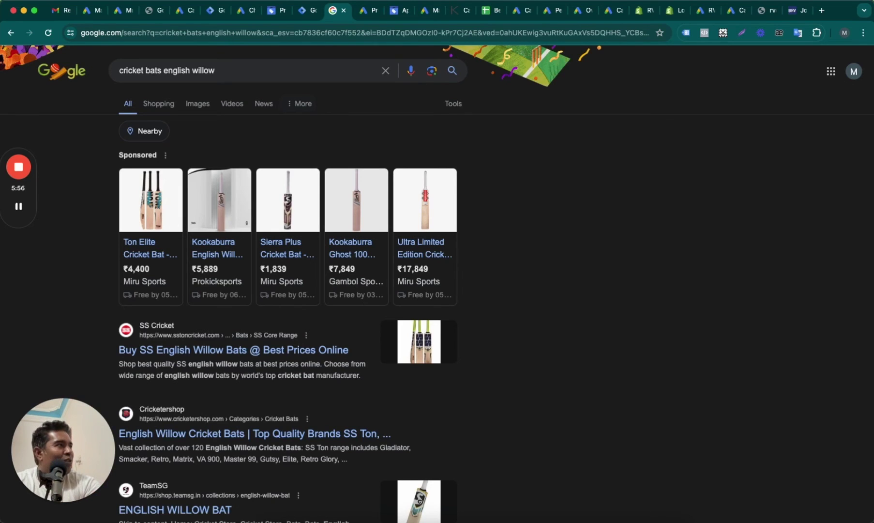
Open a new tab and load guidedppc.com
click(821, 10)
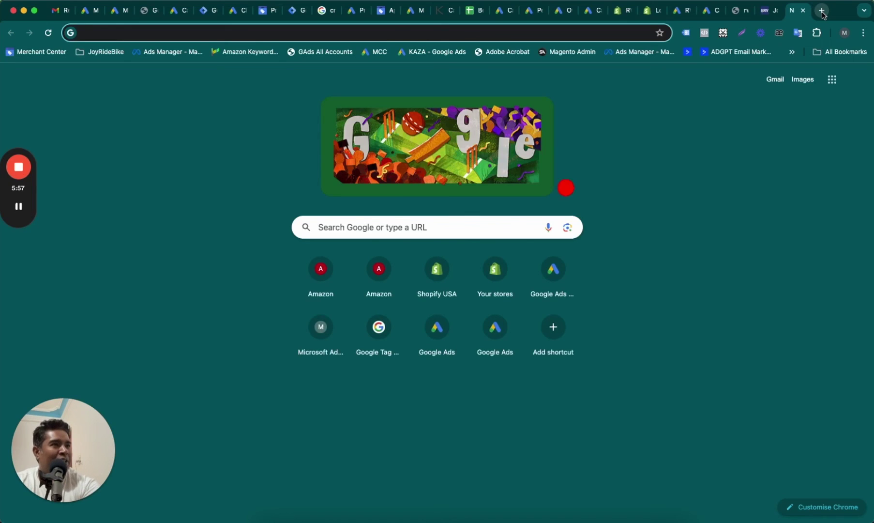
text(guidedppc.com)
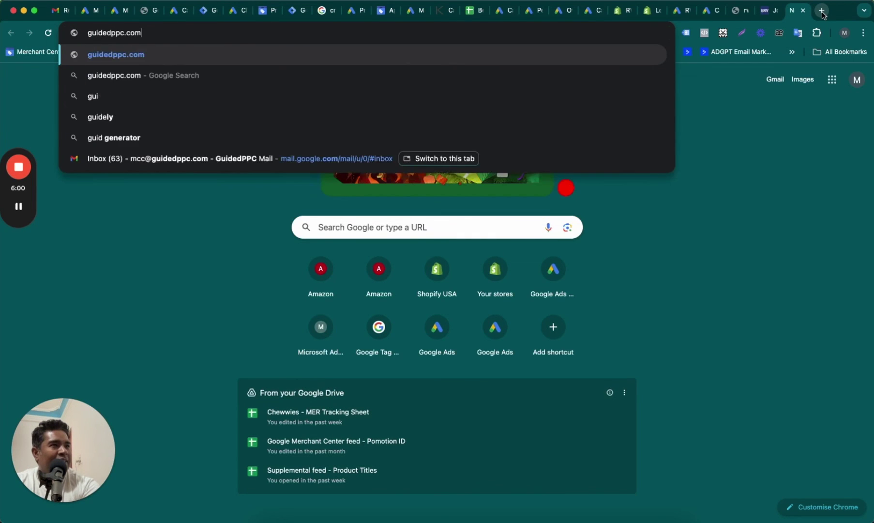
key(Return)
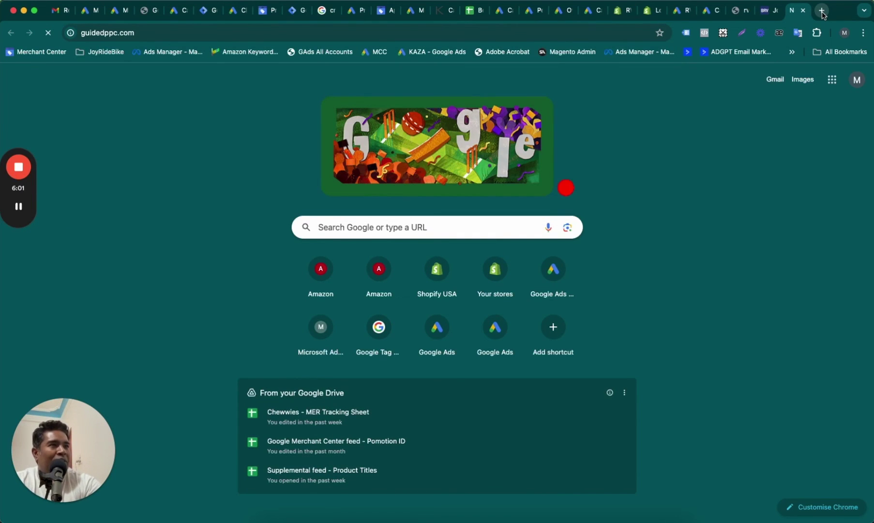